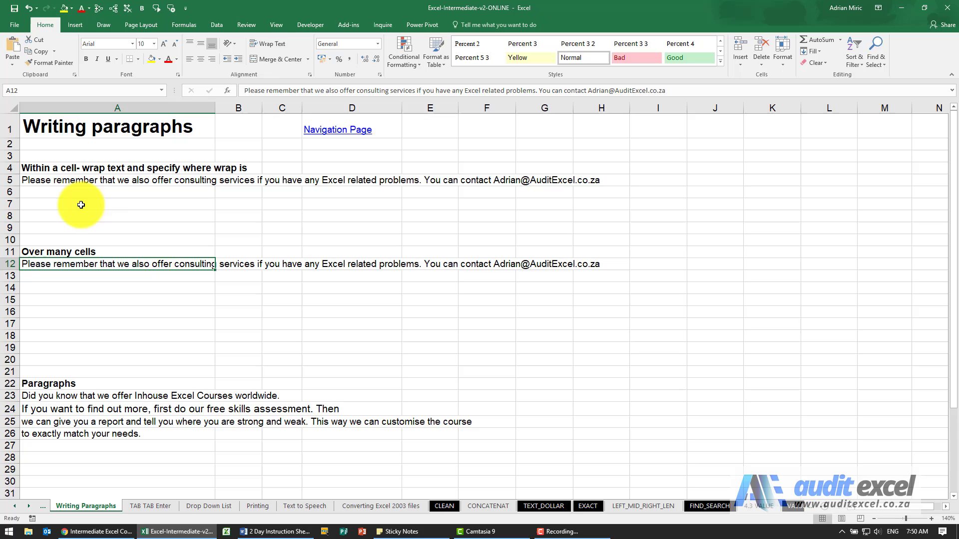
Step: Turn on Wrap text for cell A5 so its consulting-services sentence fits column A
click(106, 184)
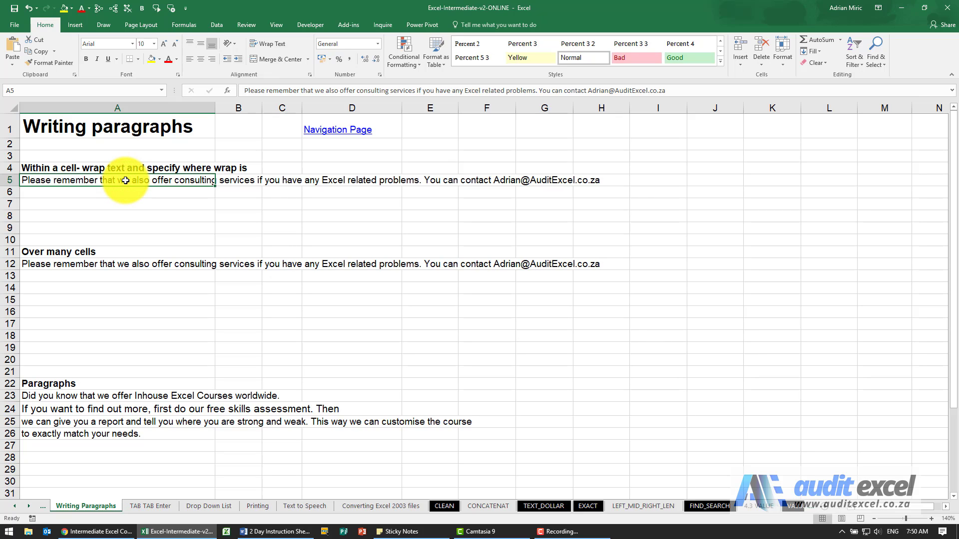
right_click(125, 181)
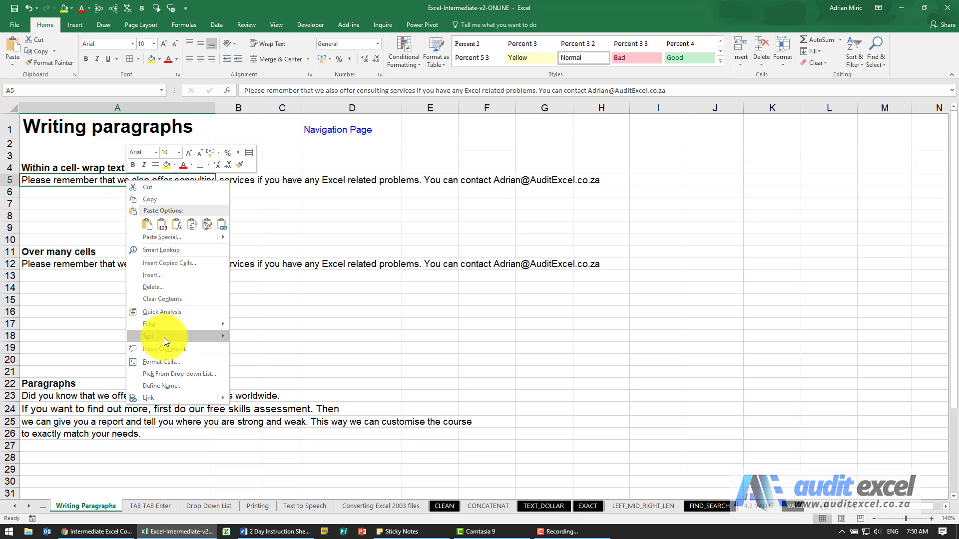
click(170, 360)
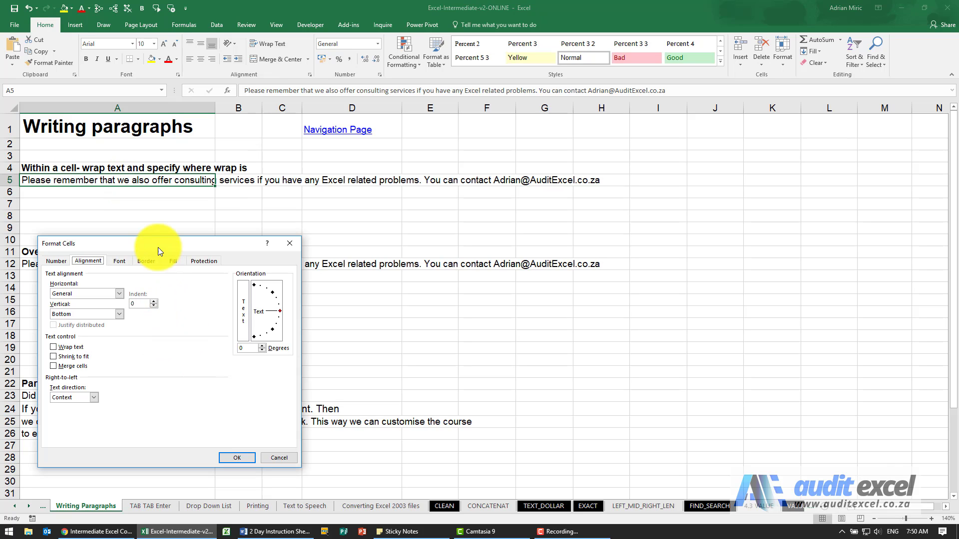
drag(158, 247, 385, 154)
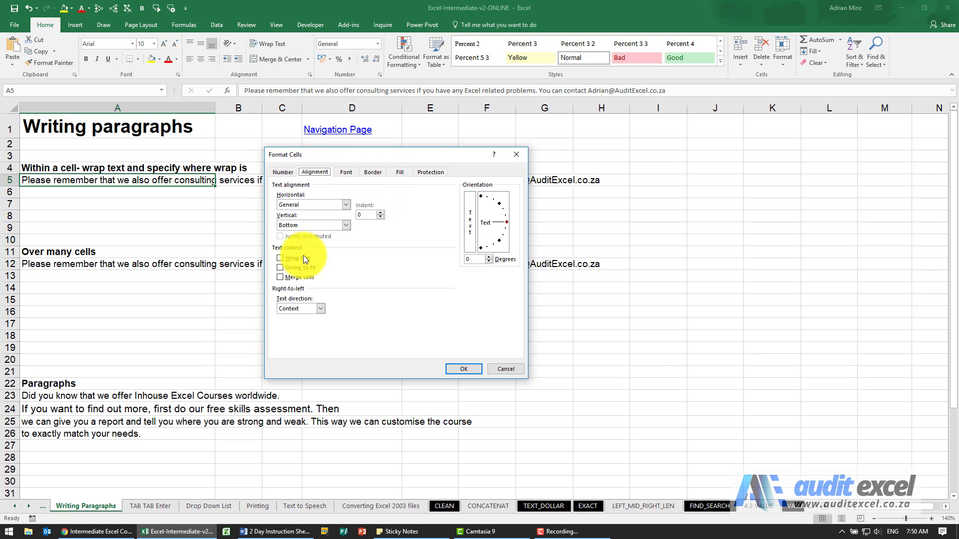
click(283, 260)
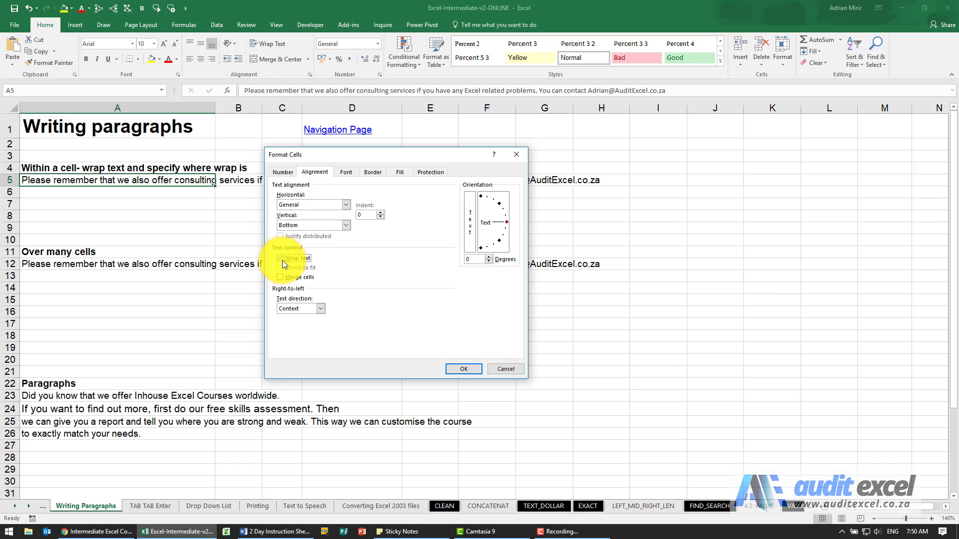
click(455, 369)
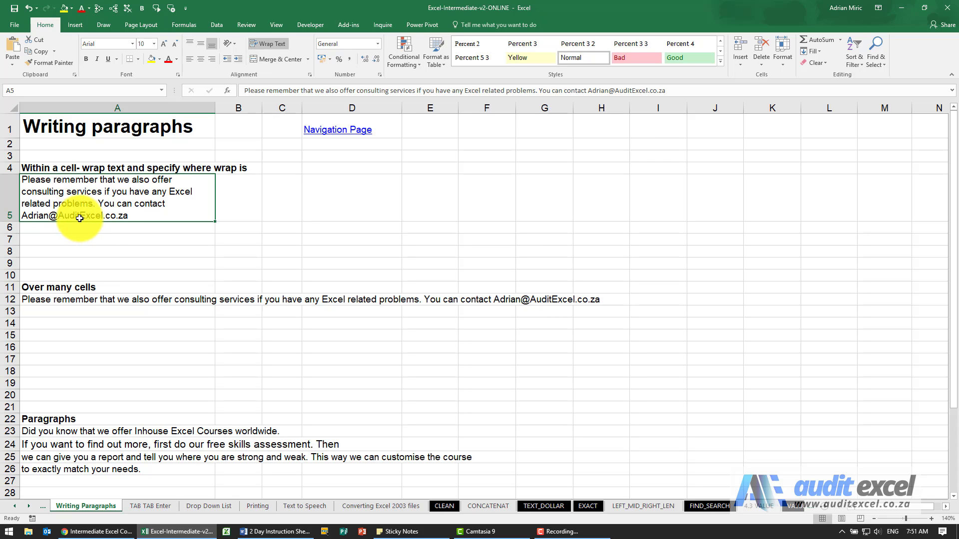
Step: Undo the wrap and insert manual line breaks in A5 after 'remember' and before 'You can contact'
click(29, 12)
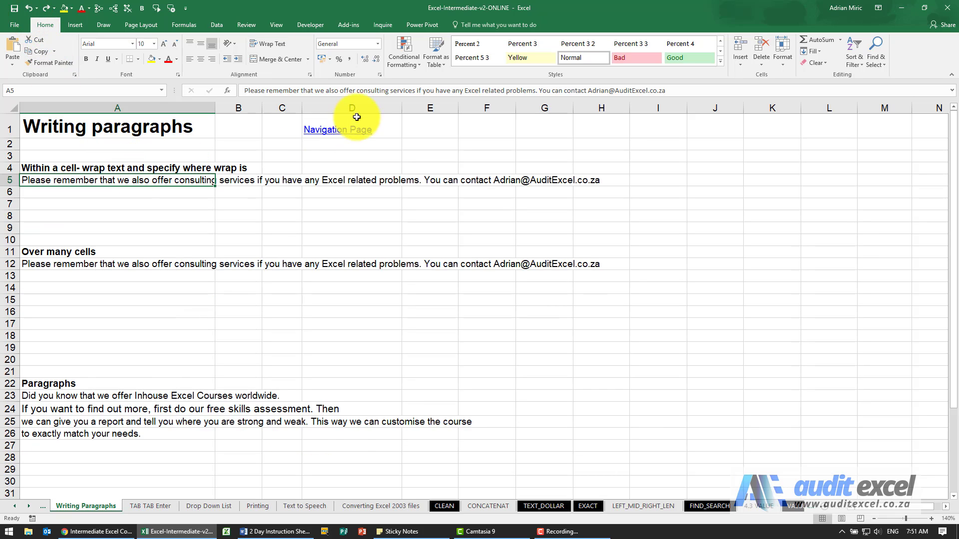
drag(368, 98, 368, 125)
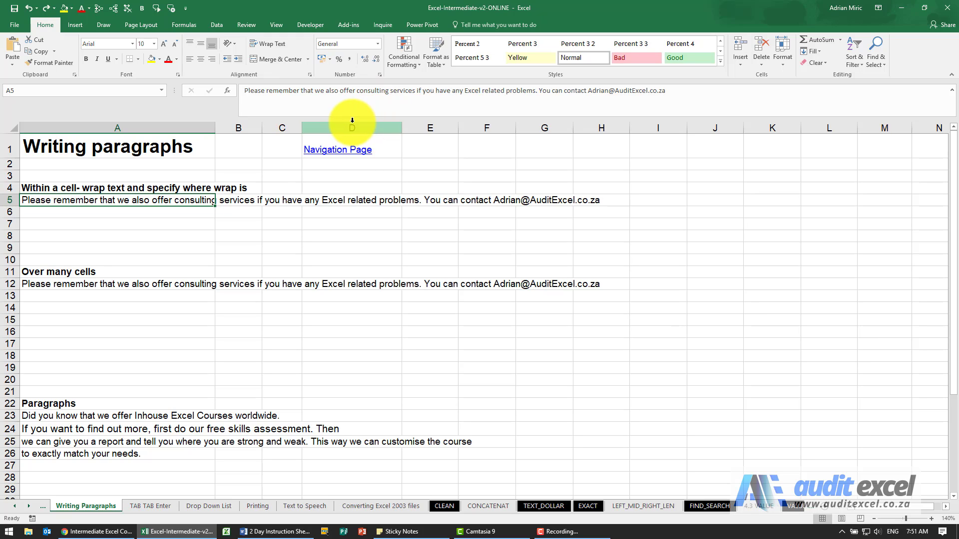
click(301, 92)
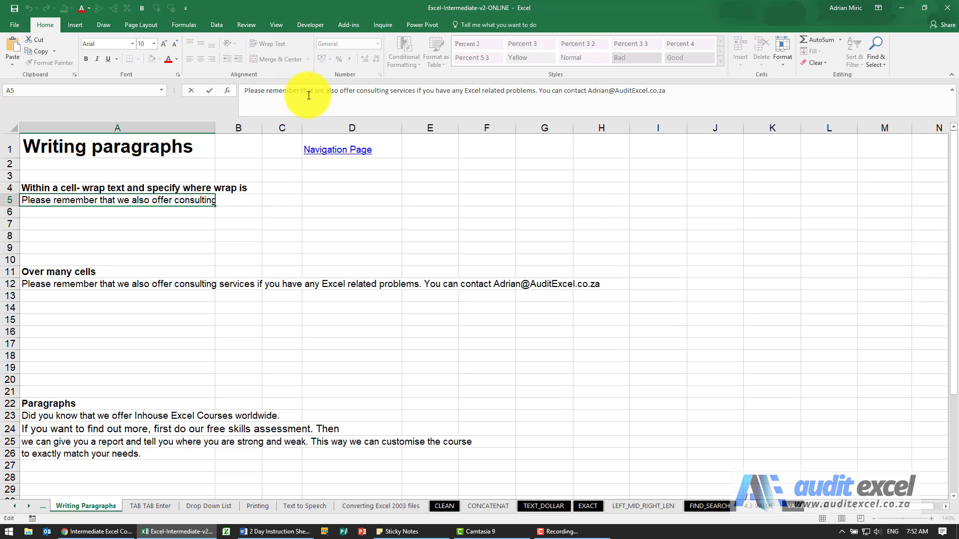
key(alt)
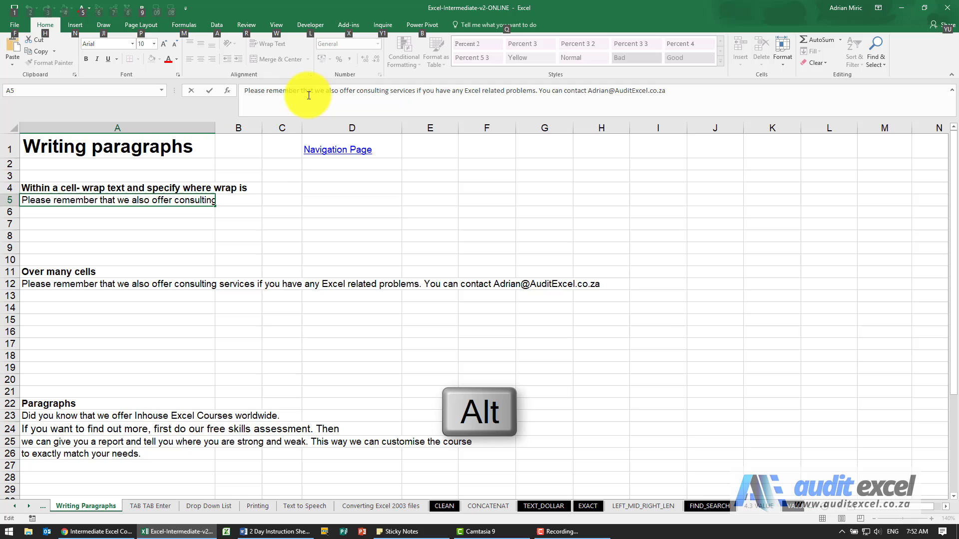
key(alt+Return)
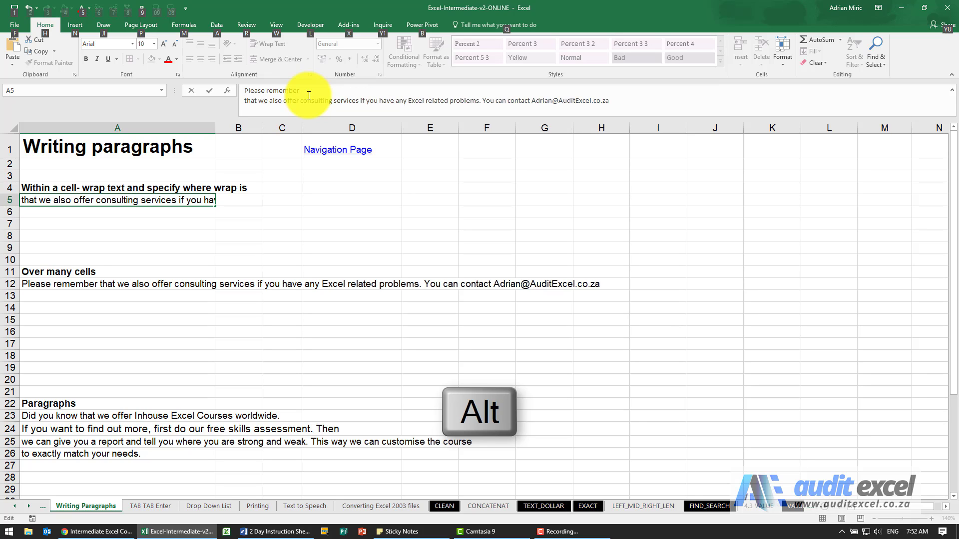
click(288, 100)
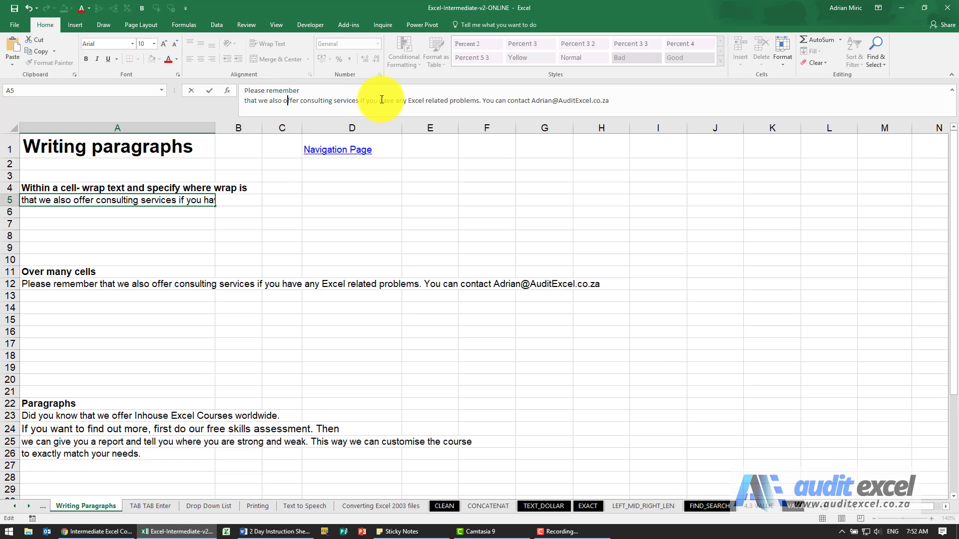
click(482, 101)
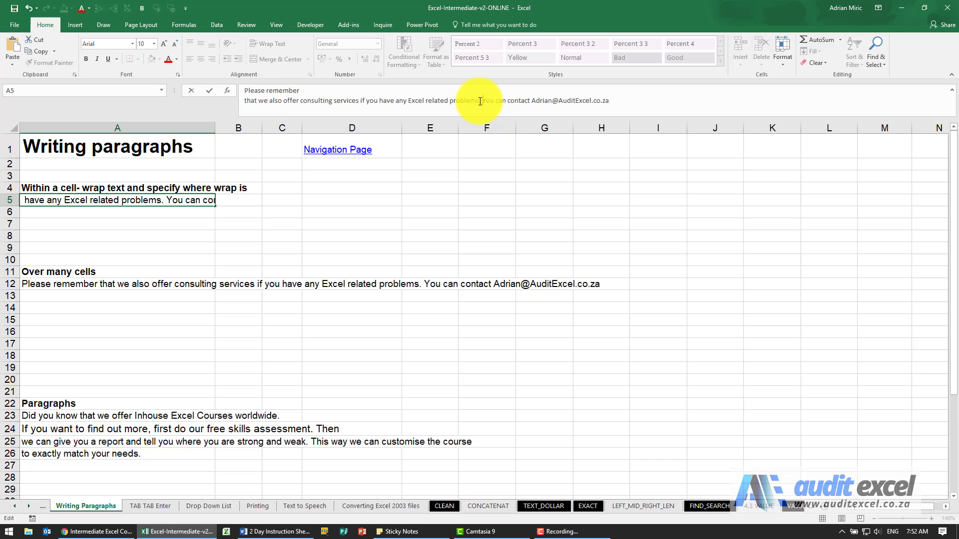
key(alt+Return)
key(Return)
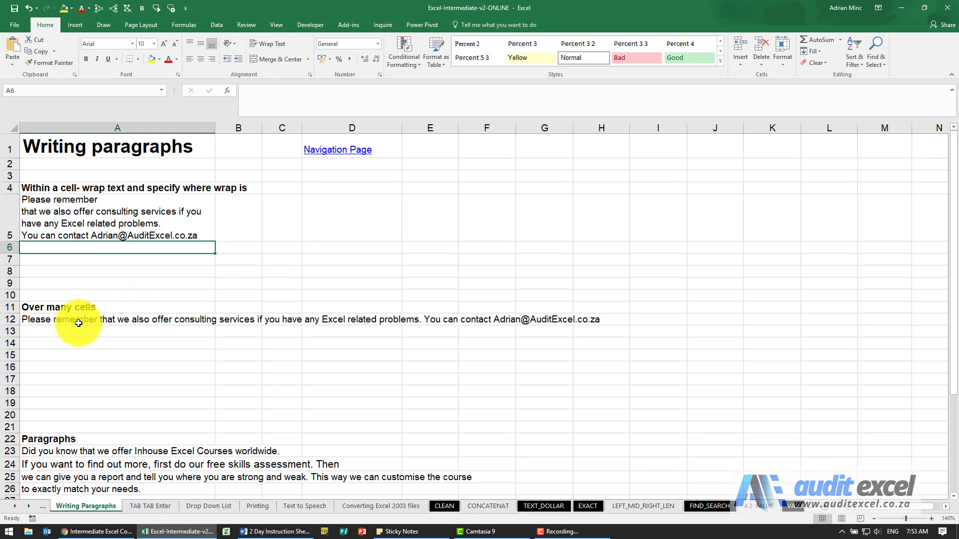
drag(117, 319, 114, 352)
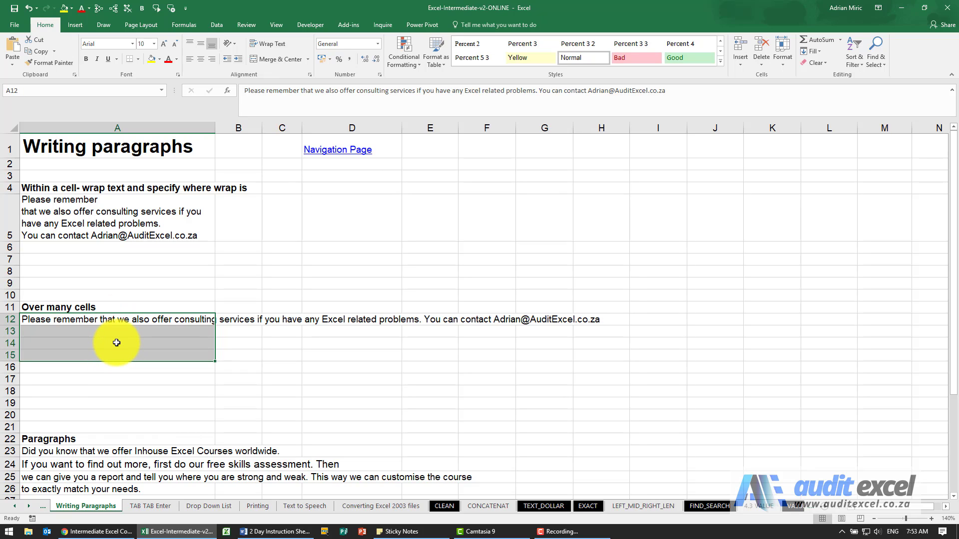
click(99, 321)
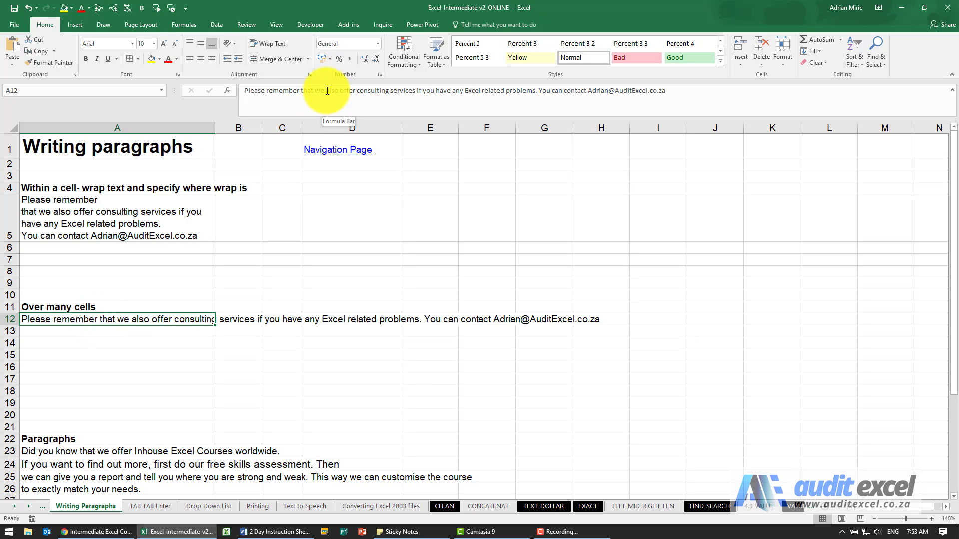
drag(326, 90, 666, 90)
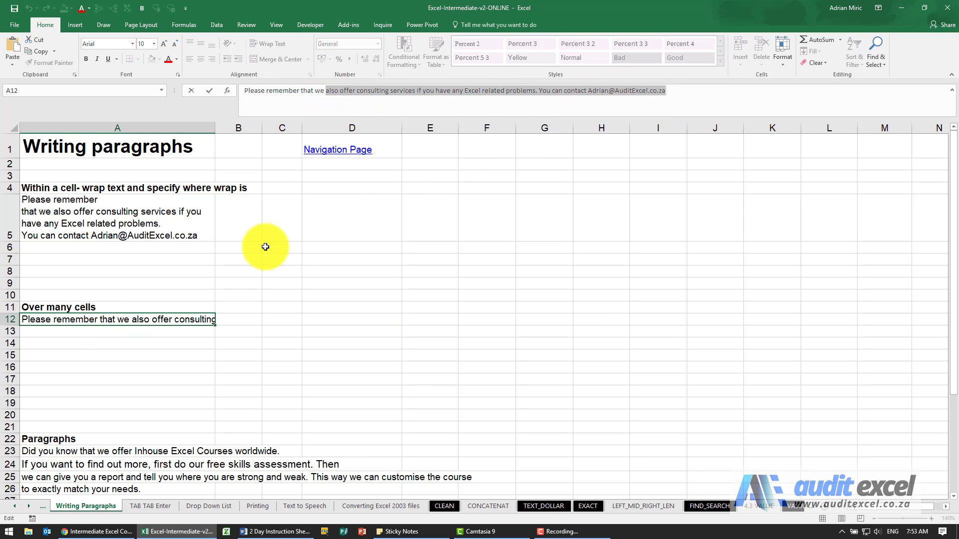
key(Escape)
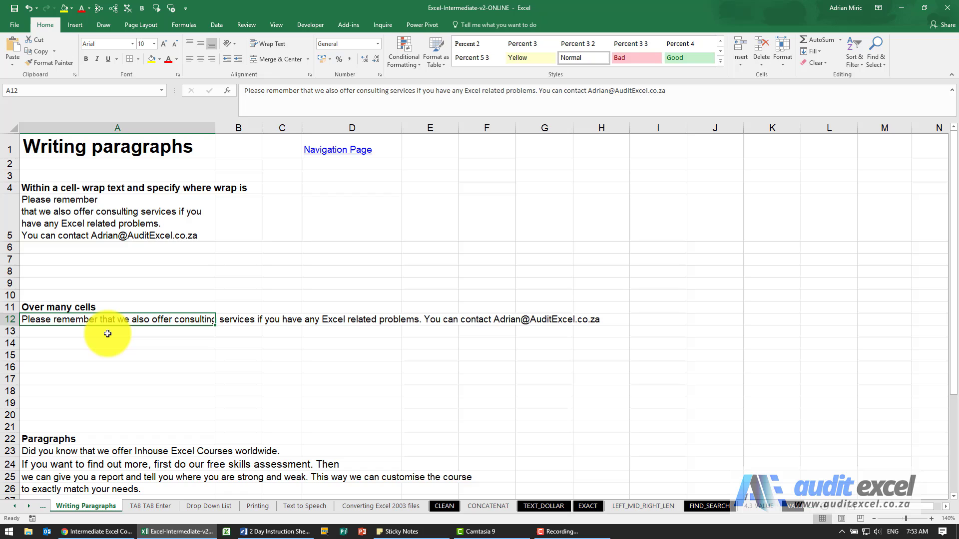
drag(122, 320, 119, 357)
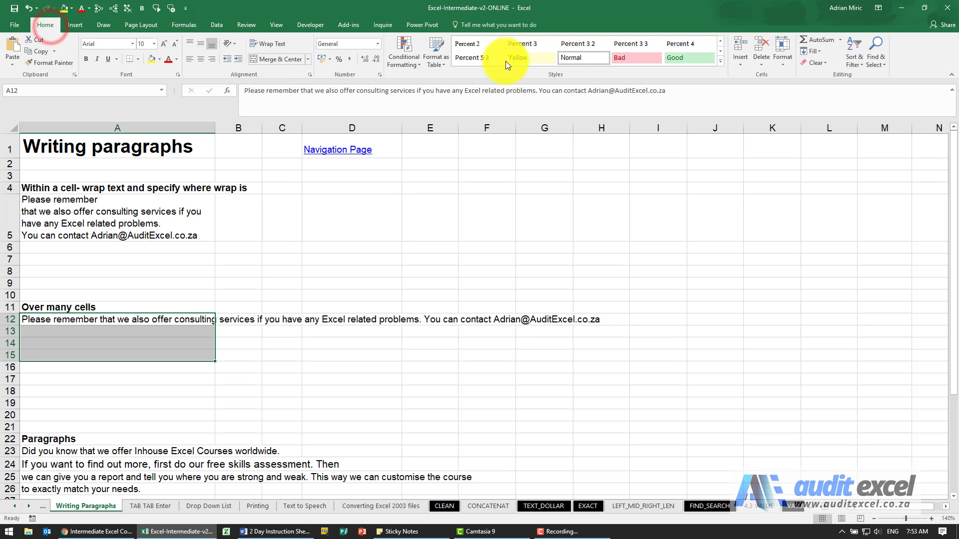
click(819, 52)
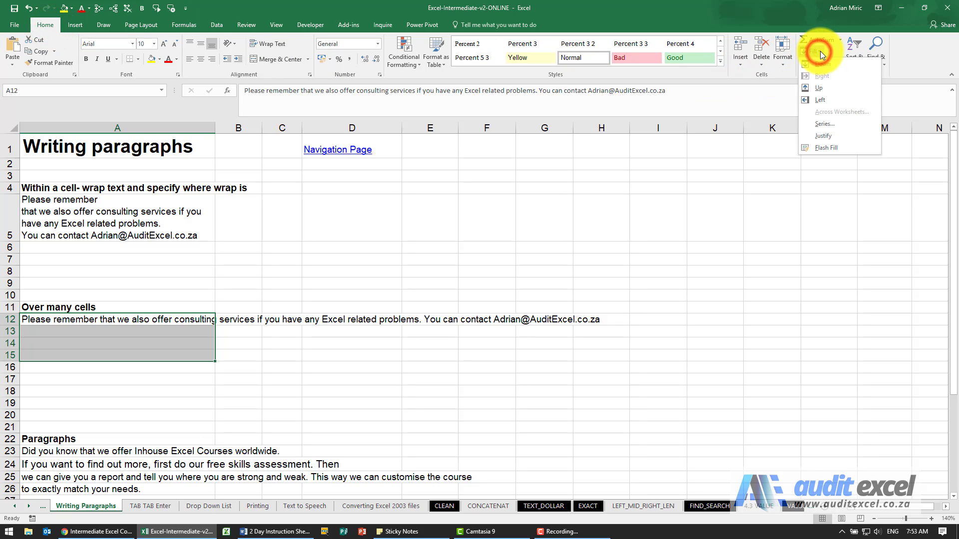
click(836, 136)
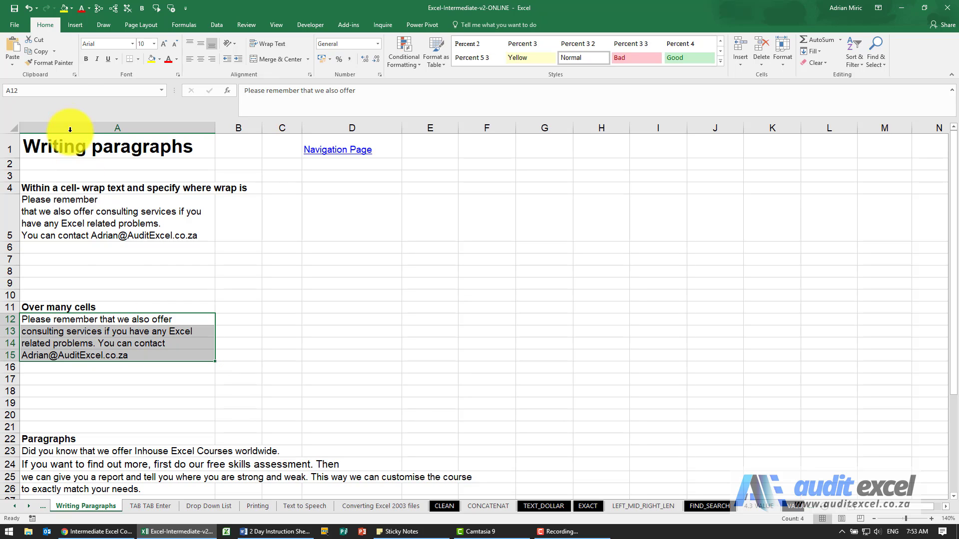
Step: Undo the split, then Fill Justify A12 into A12:A13, letting the text extend below
click(29, 8)
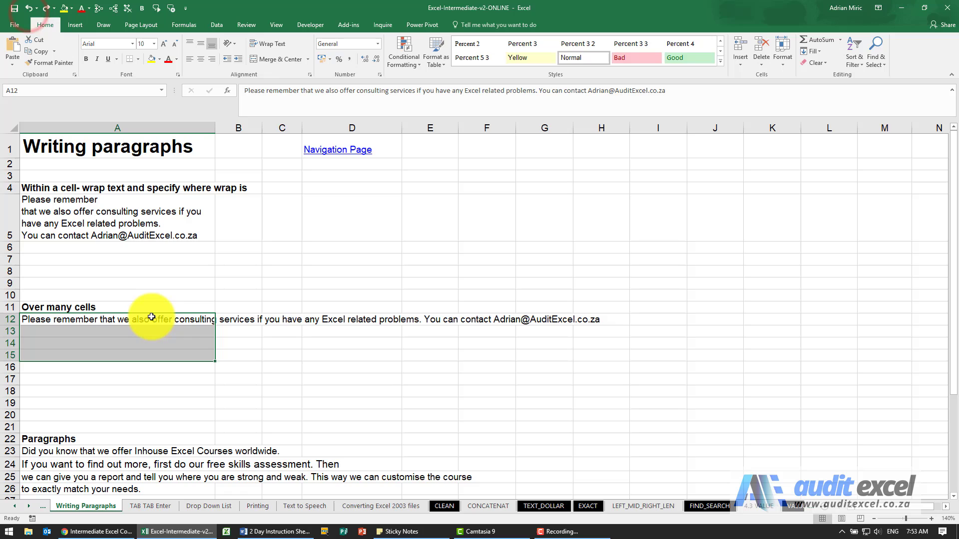
drag(150, 319, 150, 330)
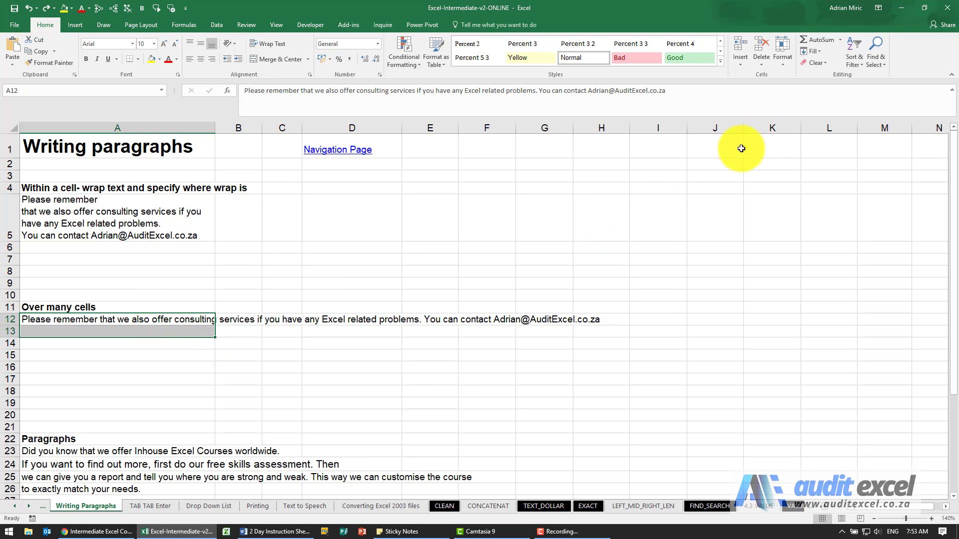
click(816, 51)
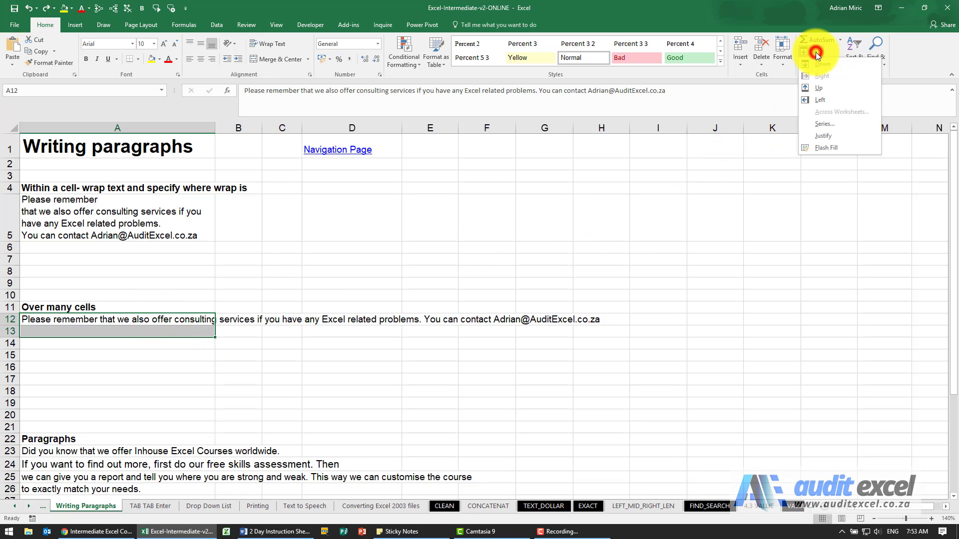
click(840, 133)
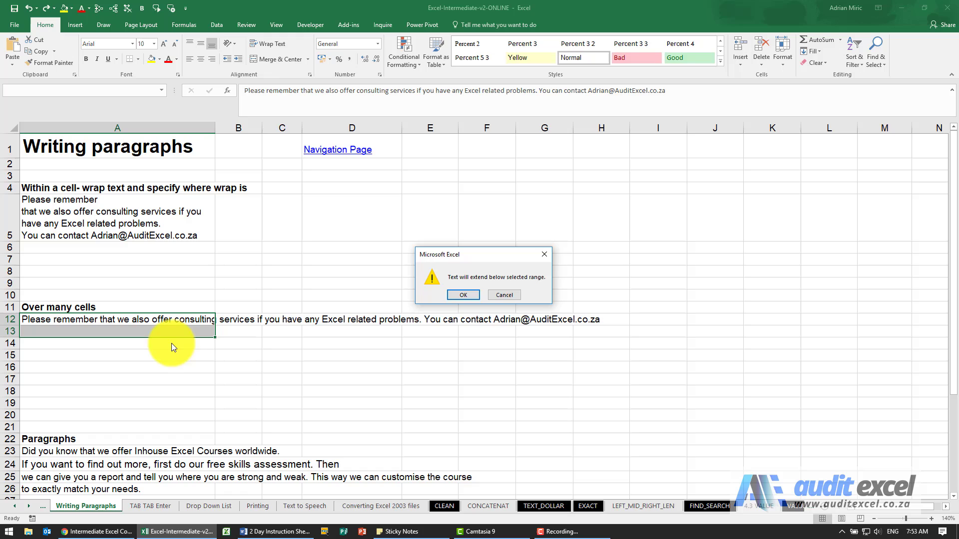
click(451, 297)
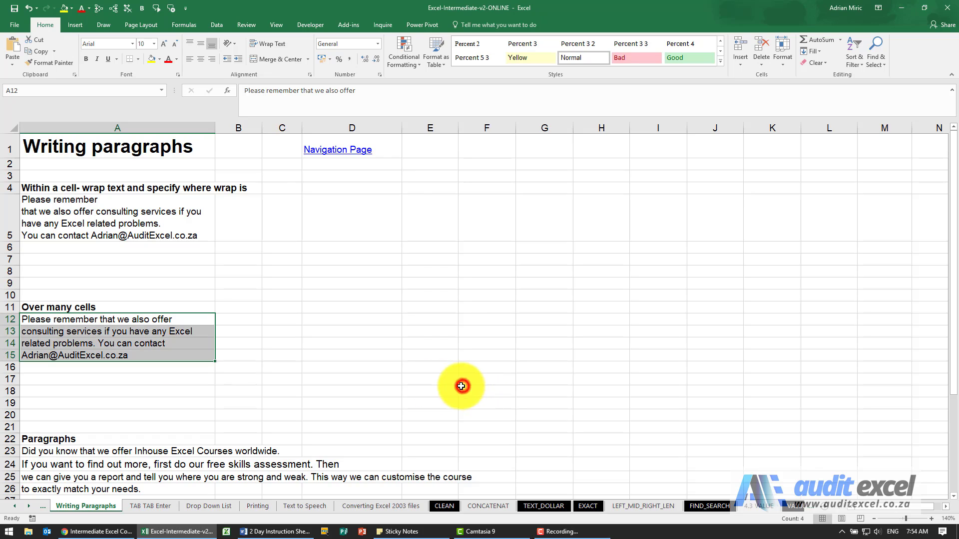
Step: Select A23:A30 and Fill Justify the Paragraphs text into seven column-width lines
scroll(323, 336, down, 3)
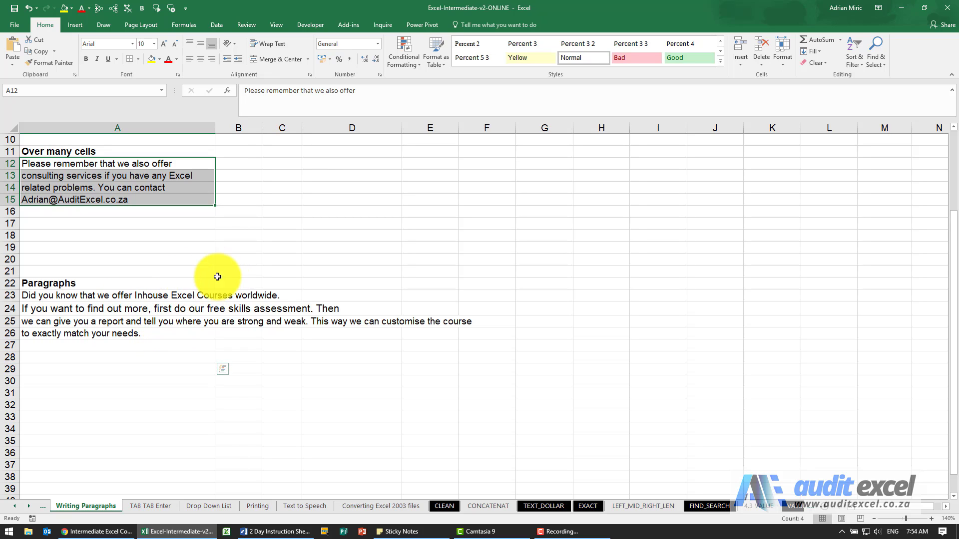
drag(181, 293, 165, 381)
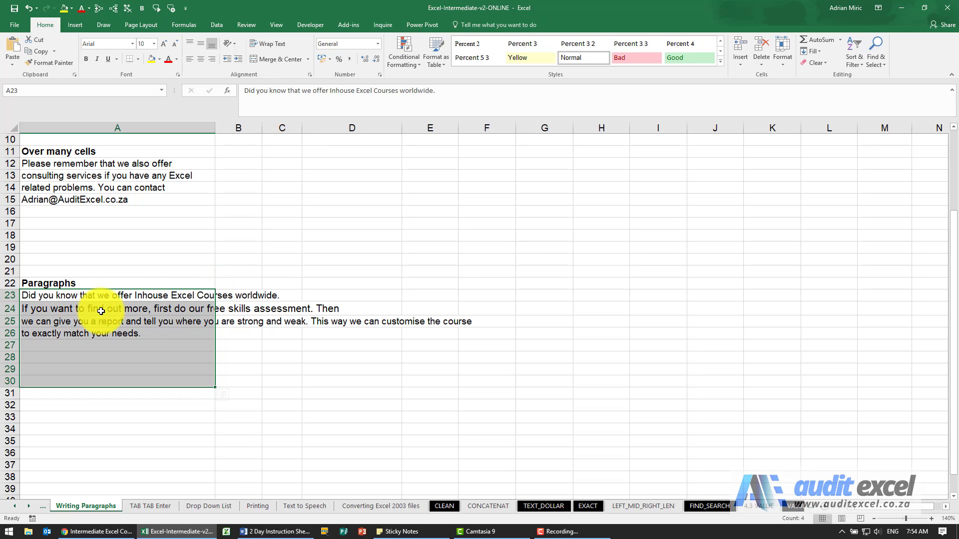
click(808, 52)
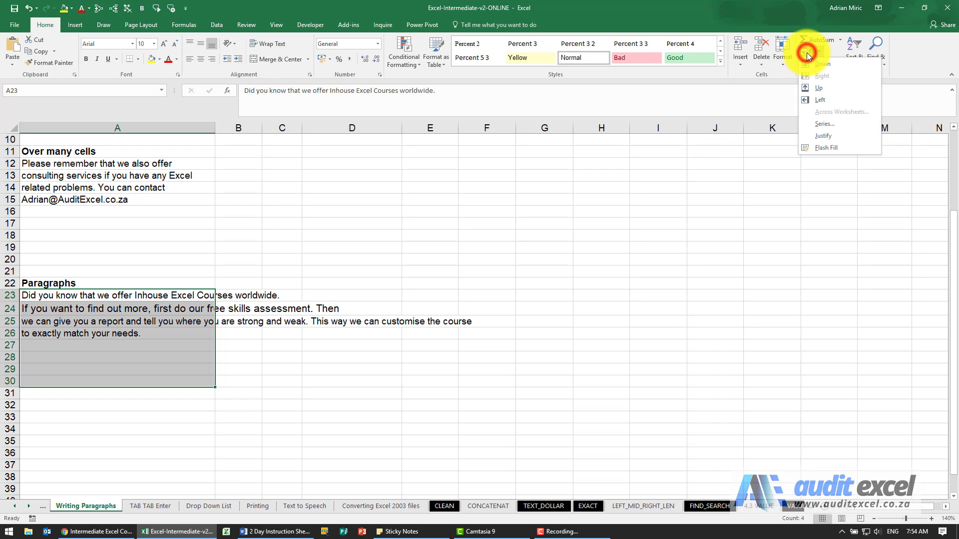
click(829, 132)
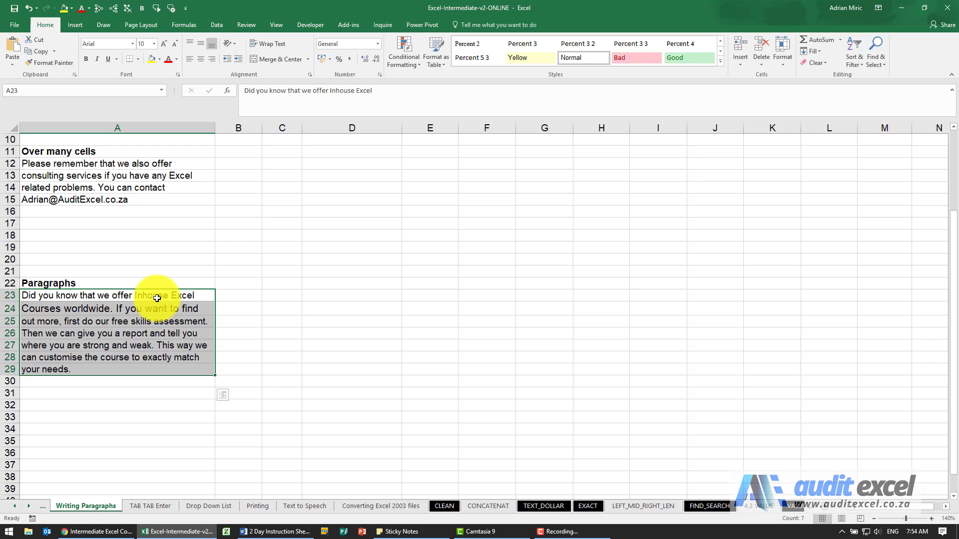